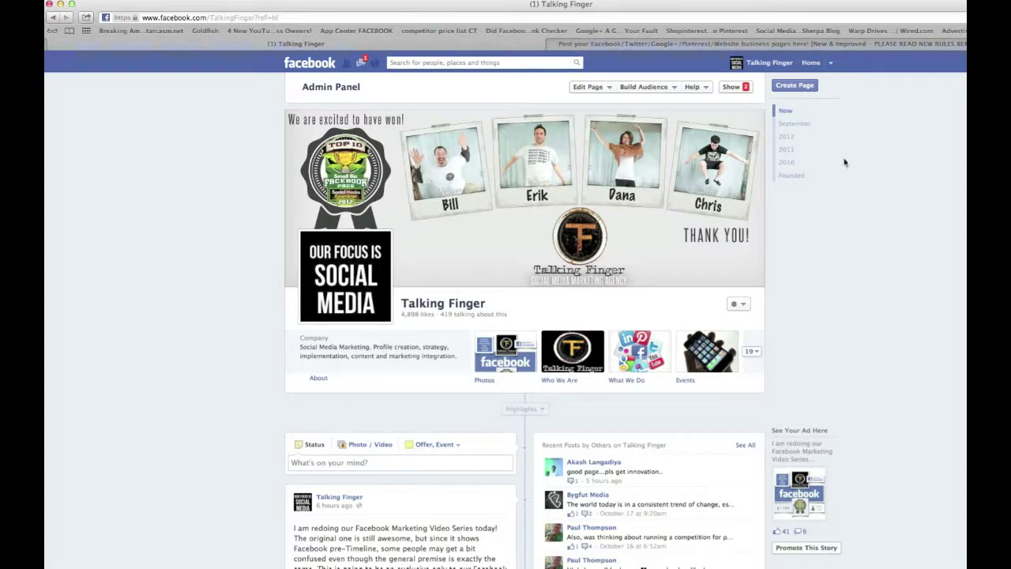
Switch from using Facebook as the Talking Finger page to using it as the personal profile
click(831, 67)
click(778, 92)
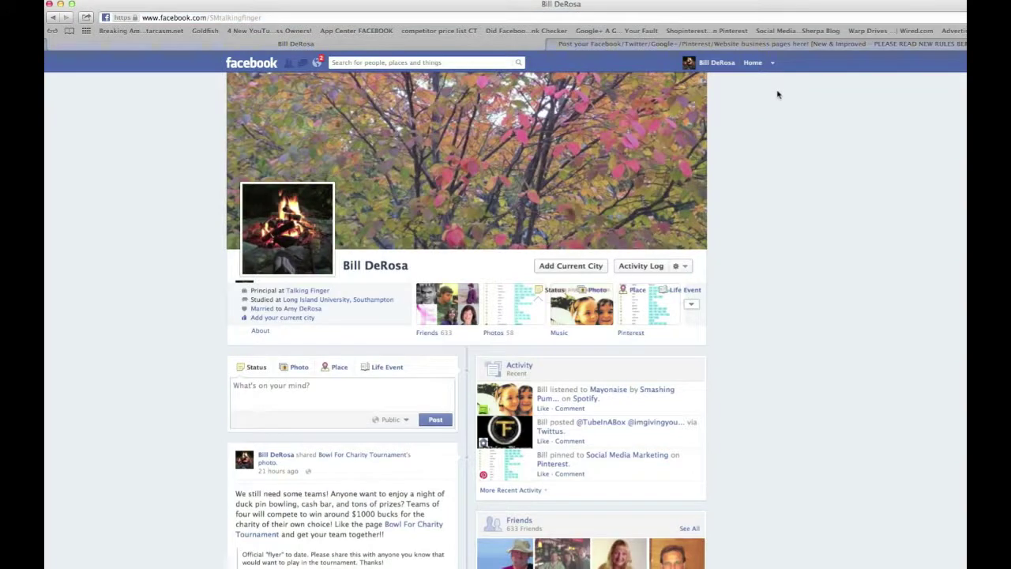
Find Elcon Electric's comment in the LinkedIn Social Media Marketing discussion and open its Facebook page link
click(786, 46)
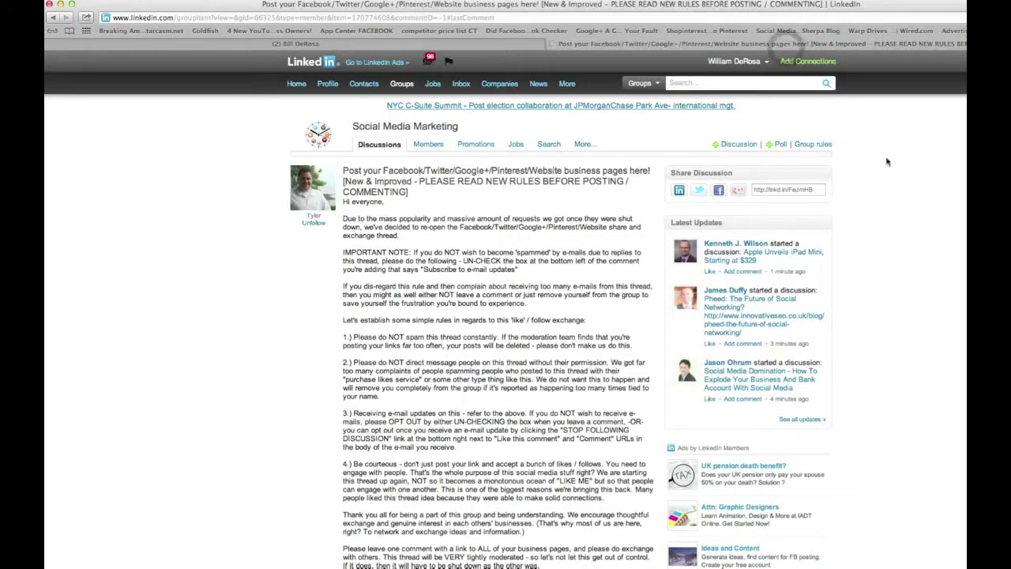
scroll(887, 169, down, 15)
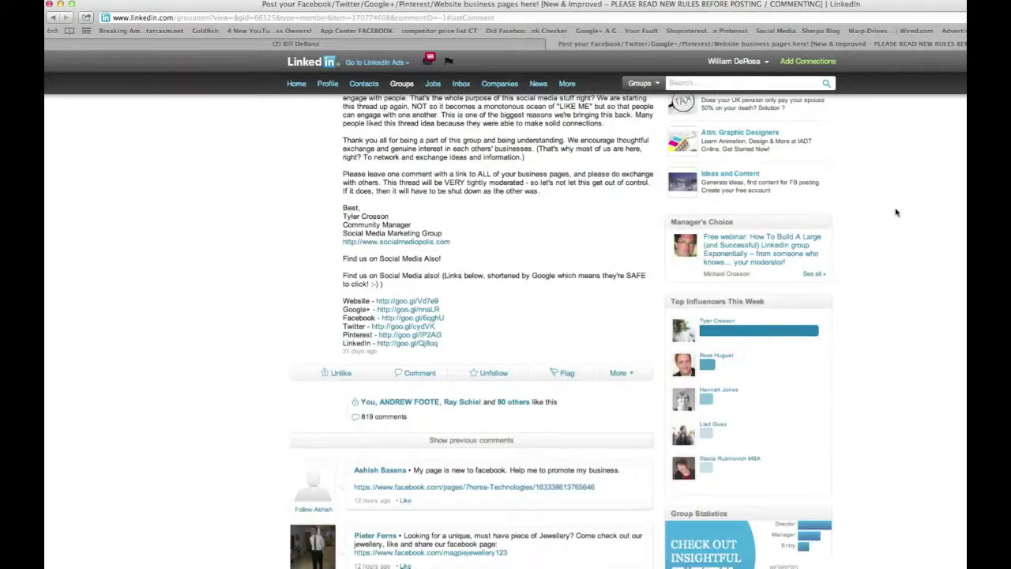
scroll(896, 211, down, 5)
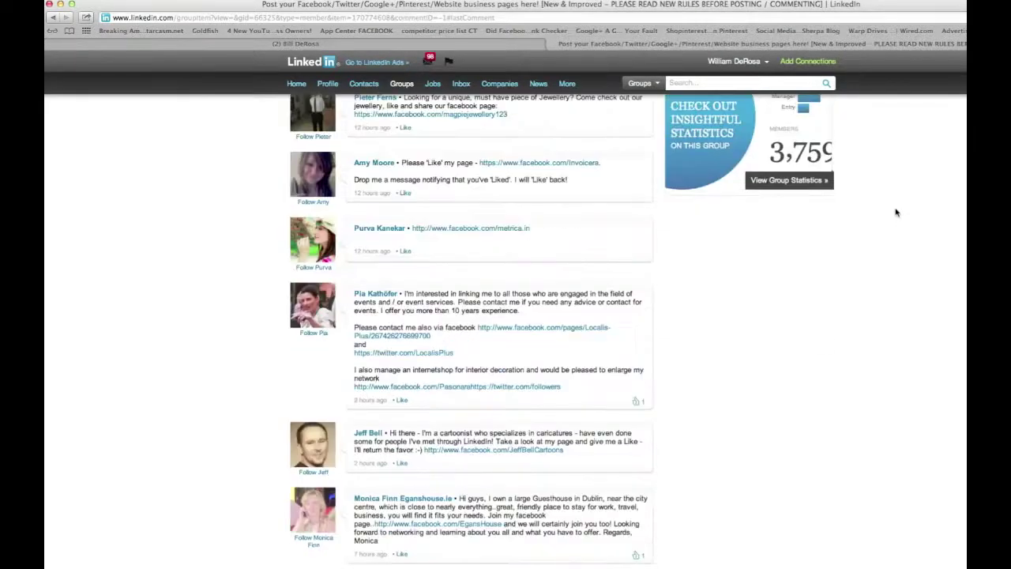
scroll(895, 212, down, 10)
scroll(895, 212, down, 3)
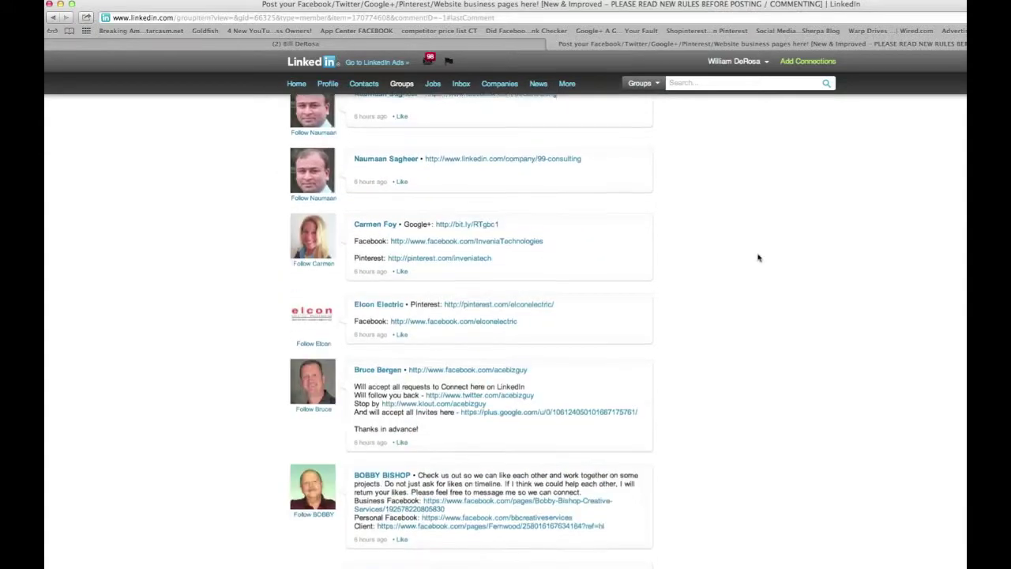
click(477, 324)
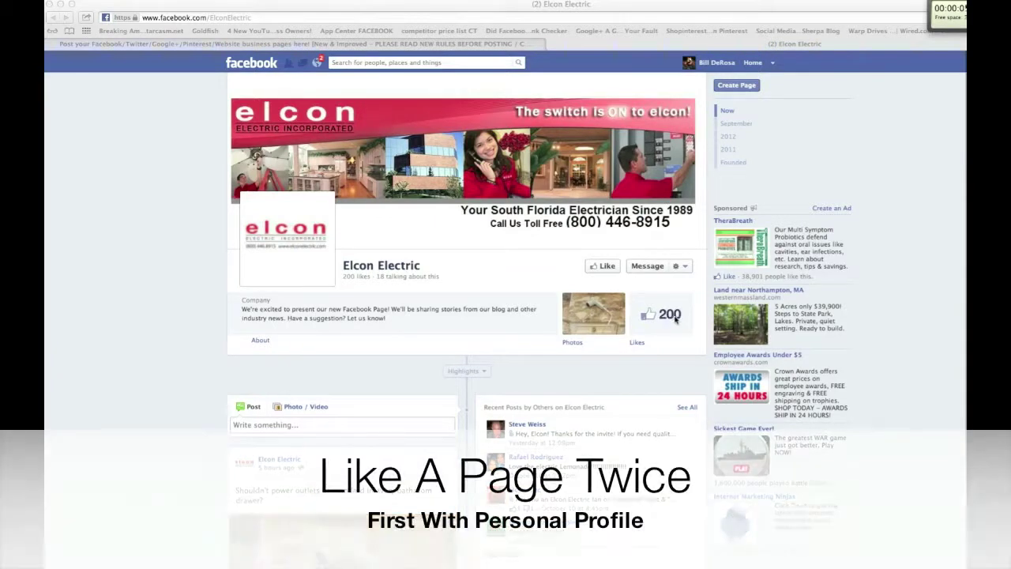
Like the Elcon Electric page with the personal profile and reload the page to refresh its like count
click(606, 267)
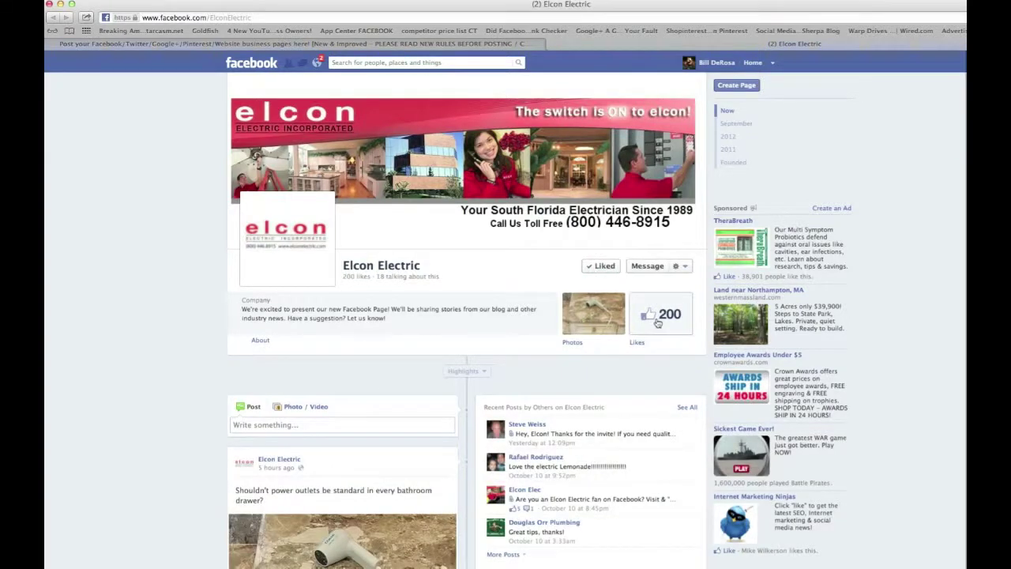
drag(142, 17, 191, 18)
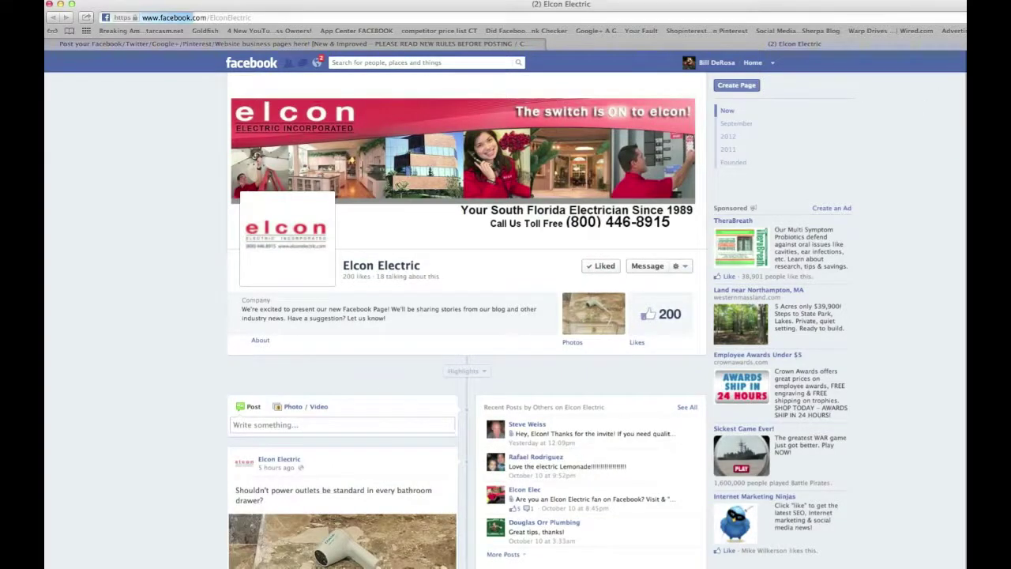
key(Return)
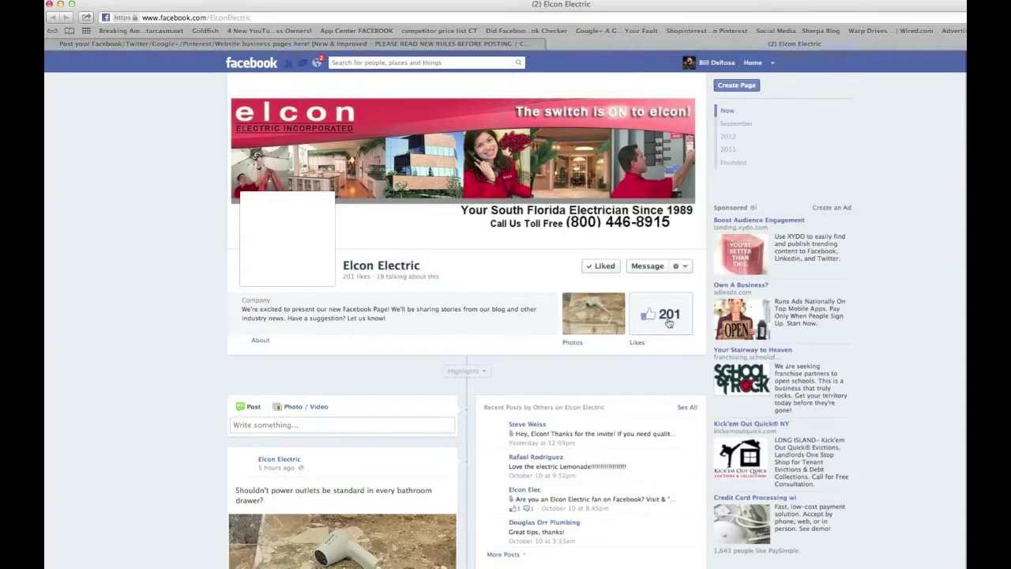
Post "Very cool page, lots of great stuff here! I'm dropping in from Talking Finger!" on Elcon Electric's timeline, tagging the Talking Finger page
click(340, 428)
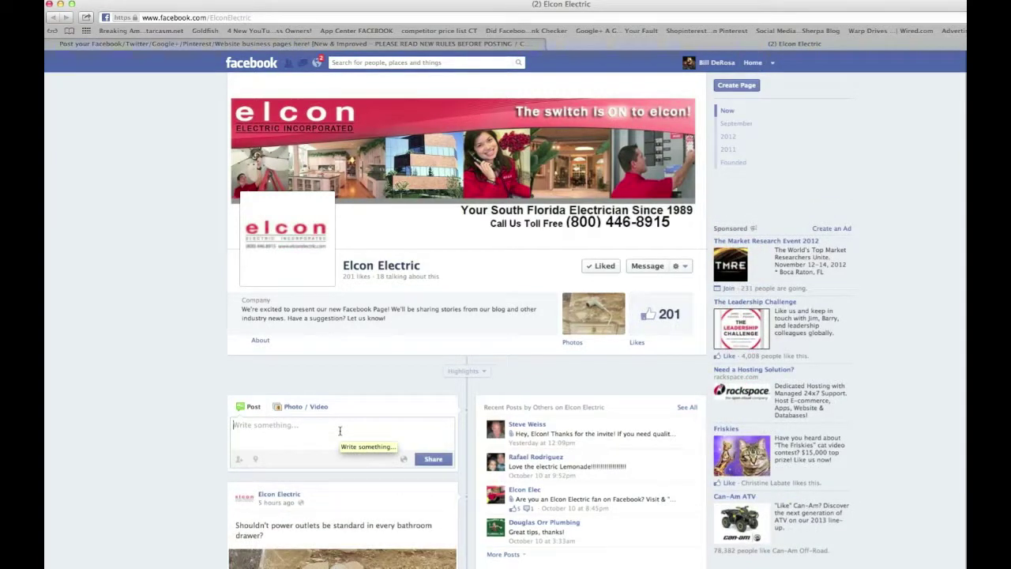
text(Very cool page, lots of great stuff here! I'm dropping in from)
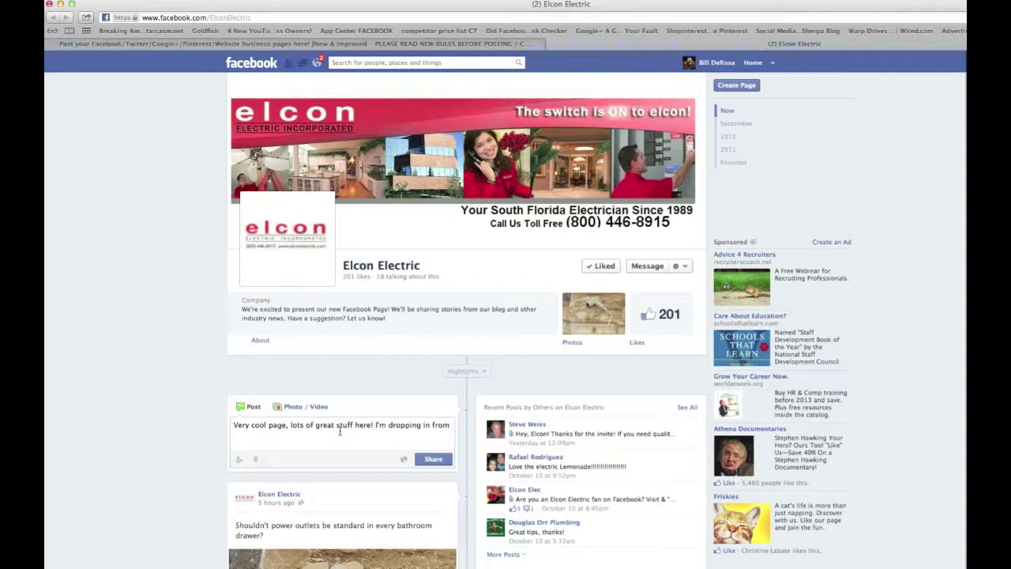
text(@ta)
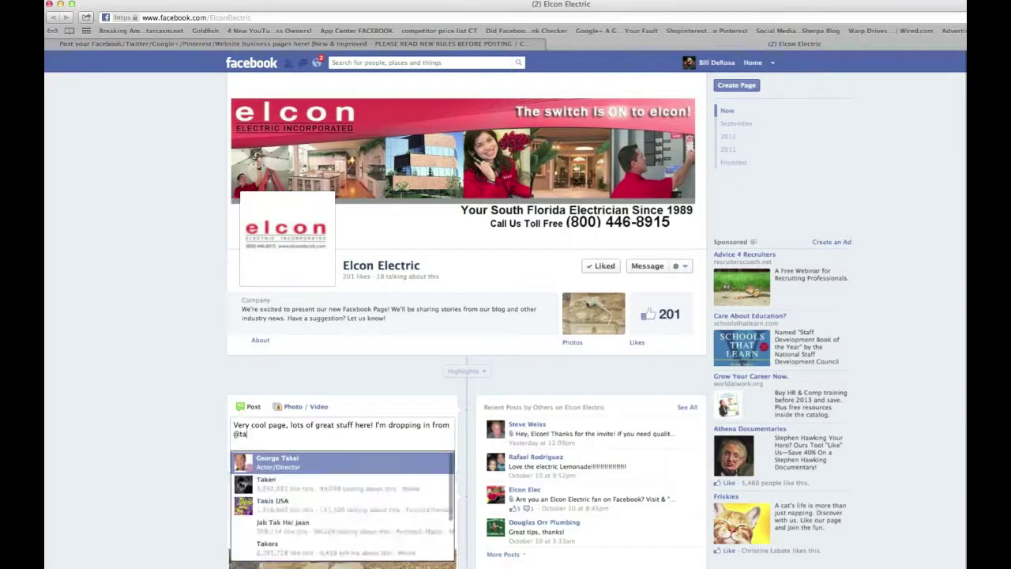
text(lki)
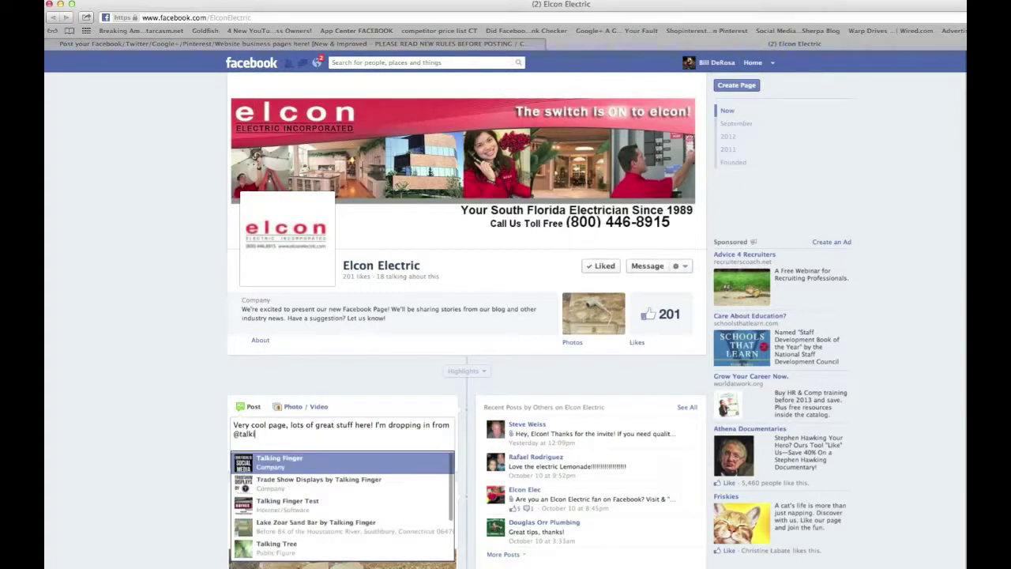
click(313, 467)
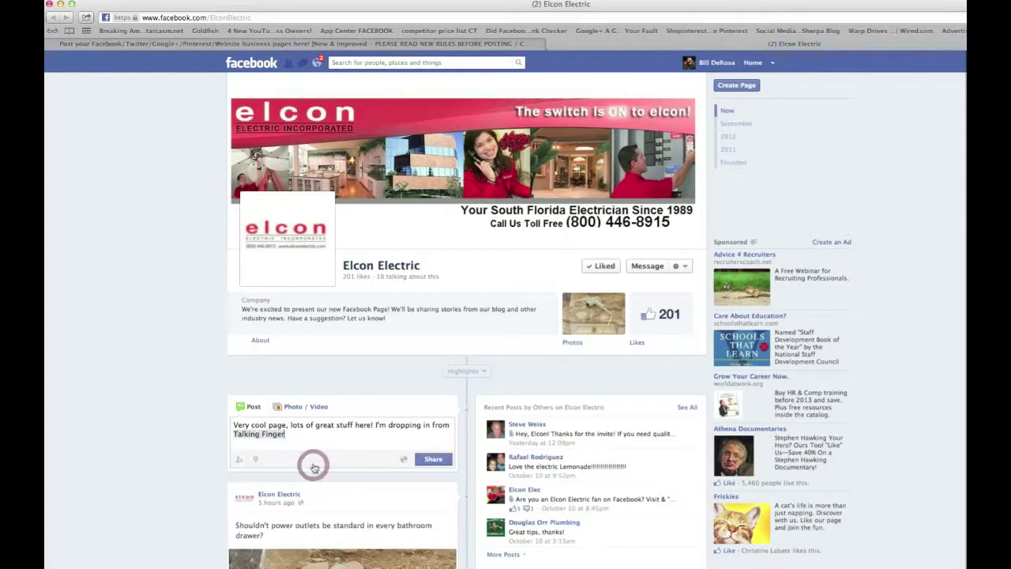
text(!)
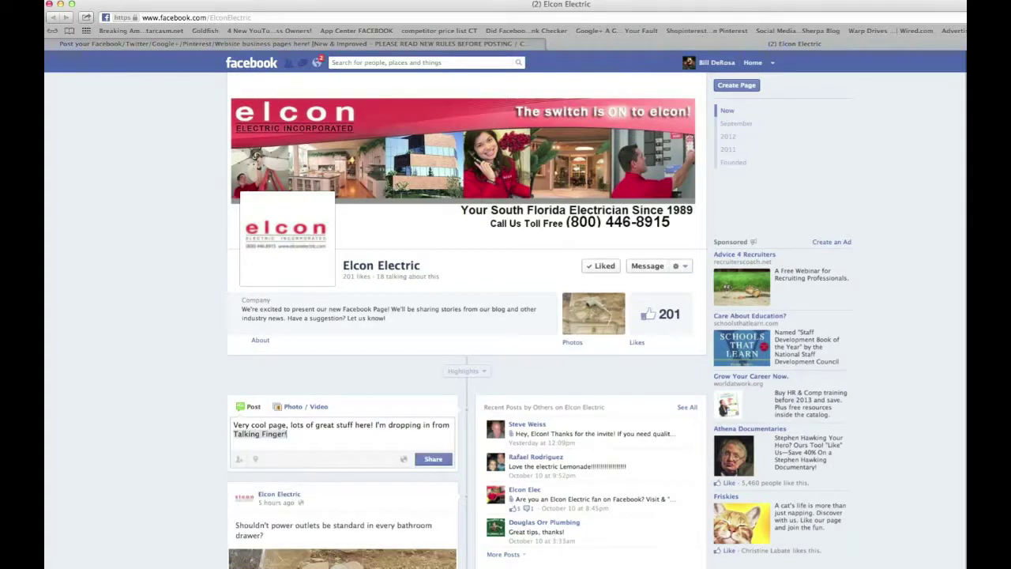
click(448, 461)
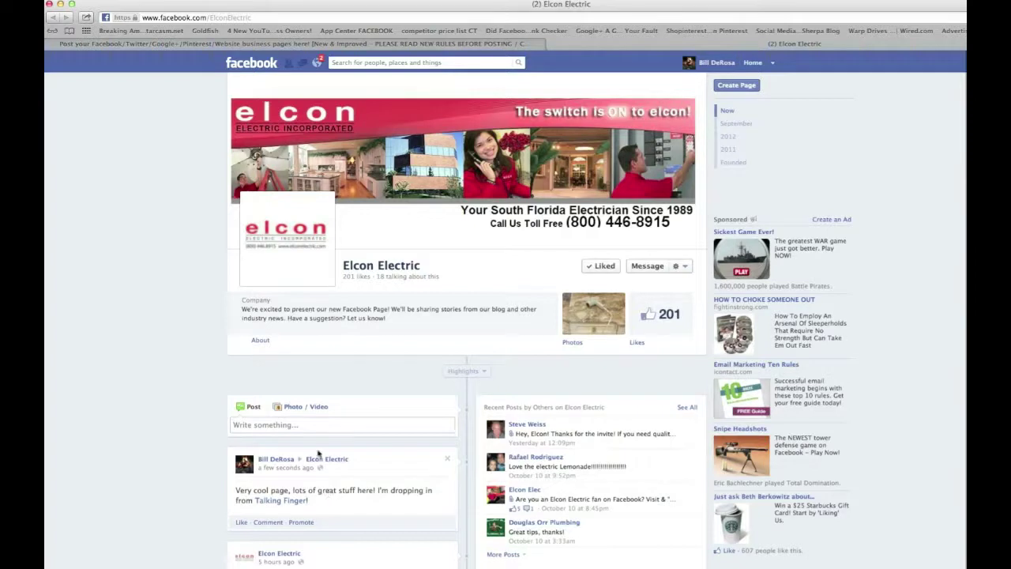
click(312, 427)
text(ht)
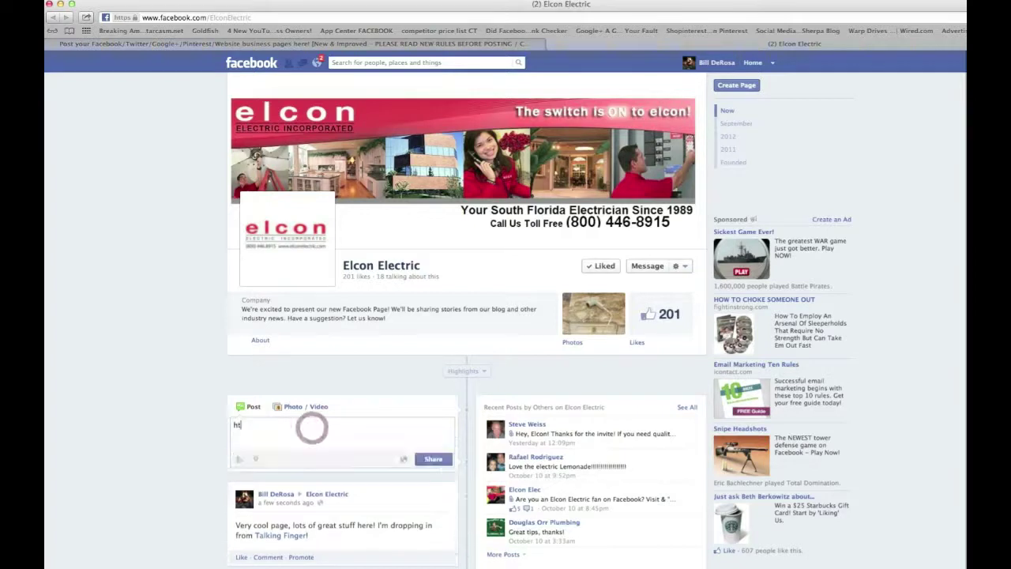
text(tp://)
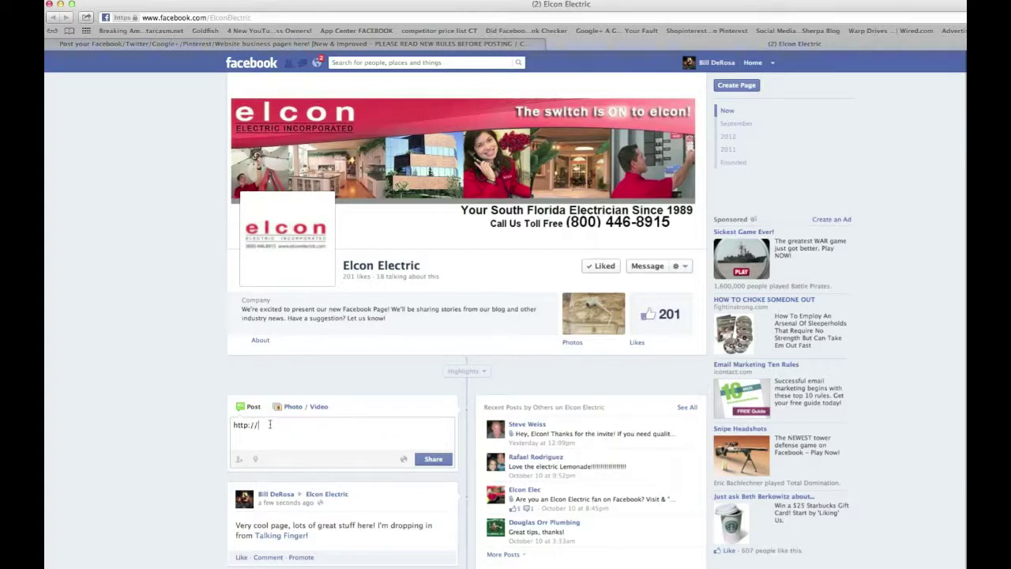
drag(269, 424, 233, 425)
key(BackSpace)
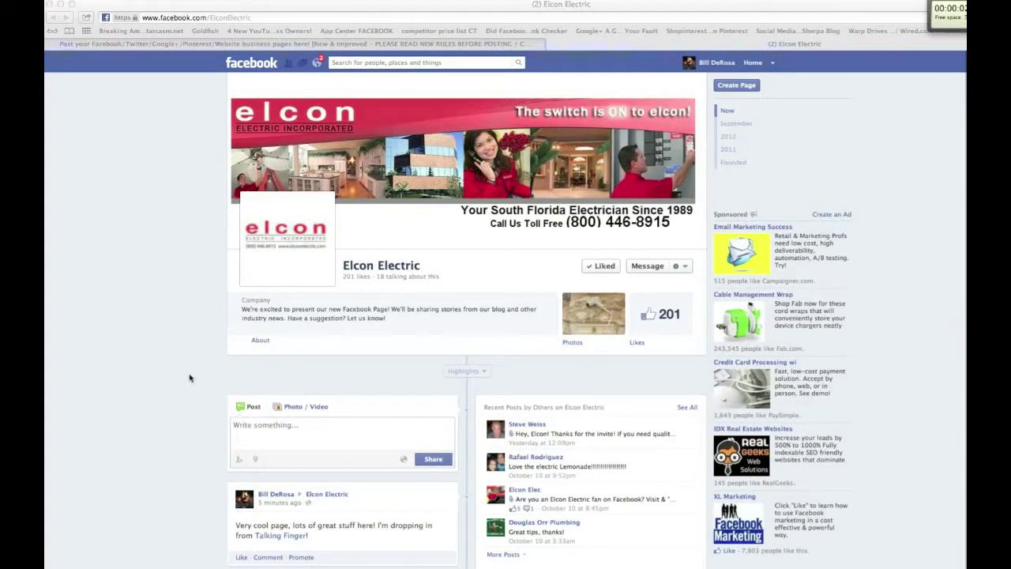
Look through Elcon Electric's timeline posts and open the Talking Finger link tagged in the new post
scroll(190, 378, down, 3)
scroll(379, 424, down, 2)
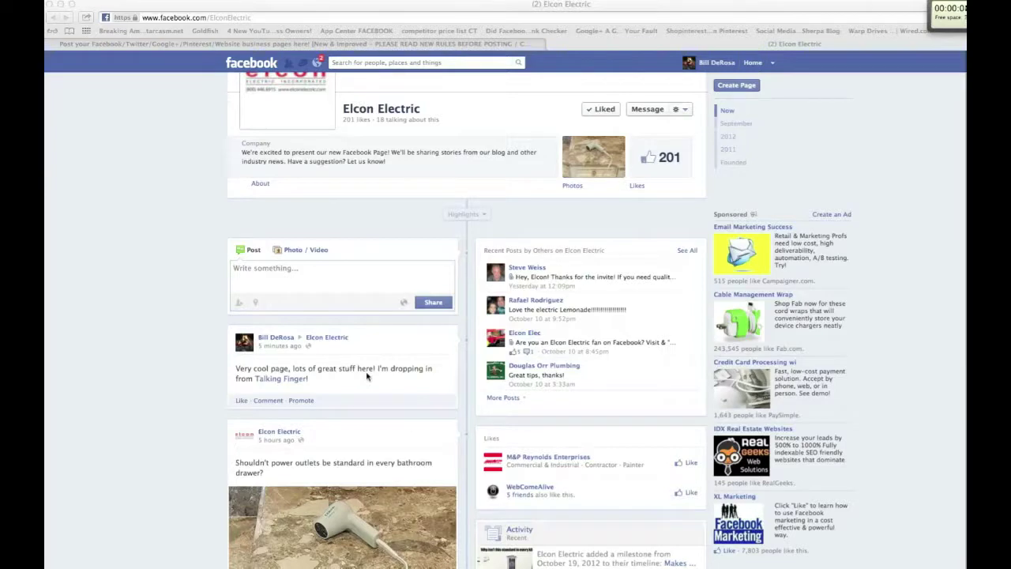
scroll(506, 395, down, 3)
scroll(517, 396, down, 4)
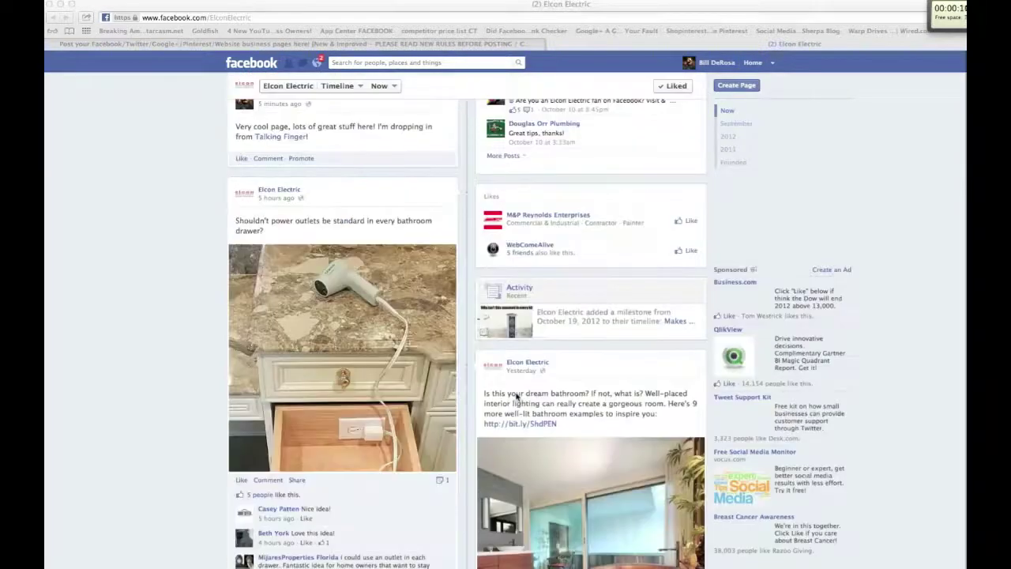
scroll(518, 397, down, 5)
scroll(516, 397, up, 5)
scroll(516, 397, up, 8)
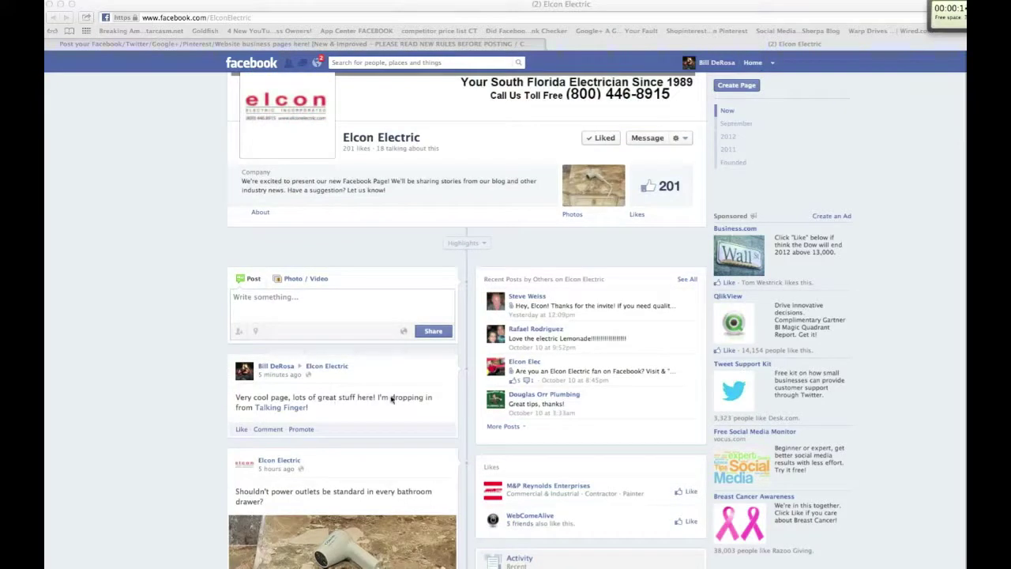
click(276, 410)
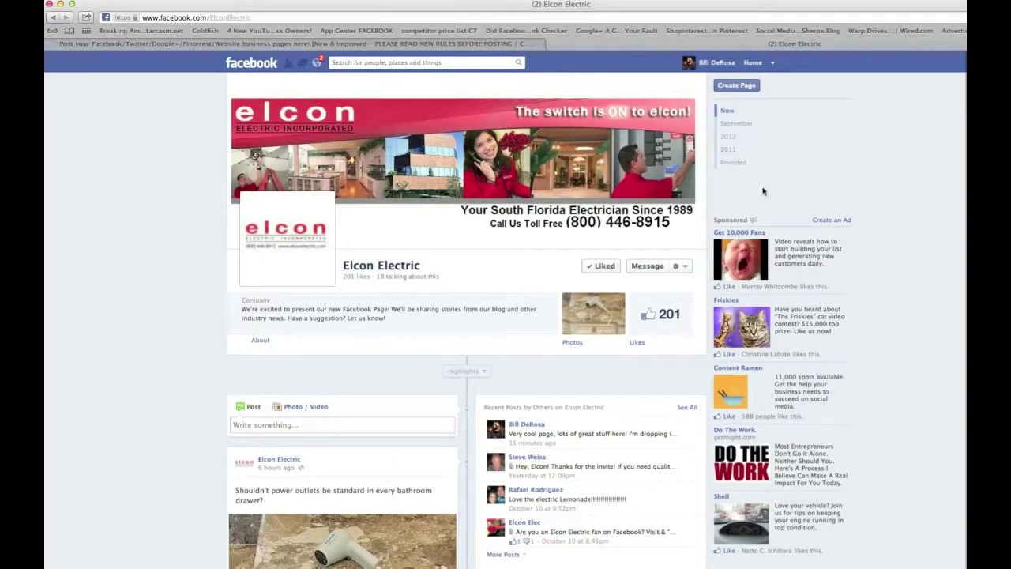
Copy the Elcon Electric page's address and switch to using Facebook as the Talking Finger page
click(261, 18)
key(super+c)
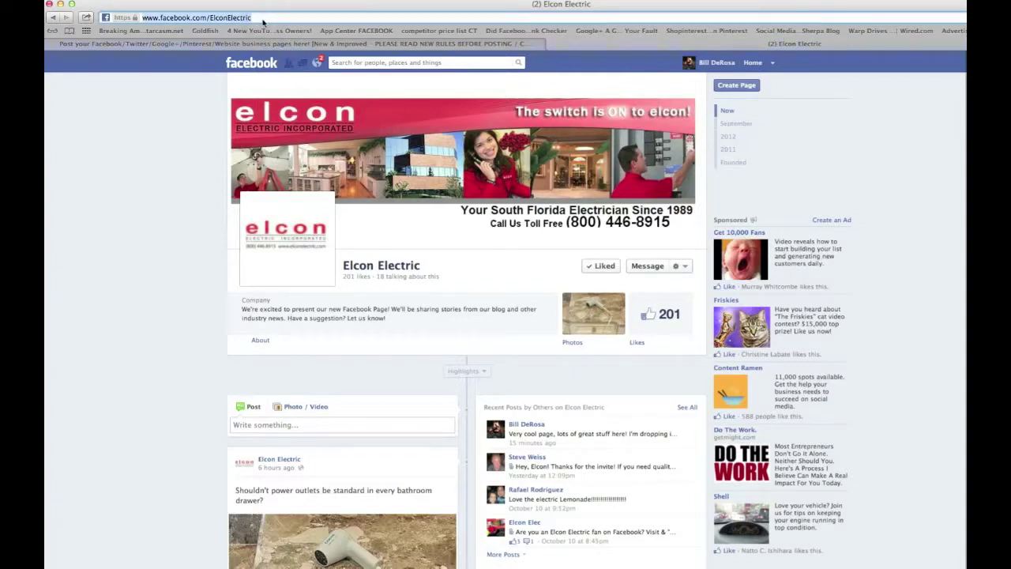
click(386, 42)
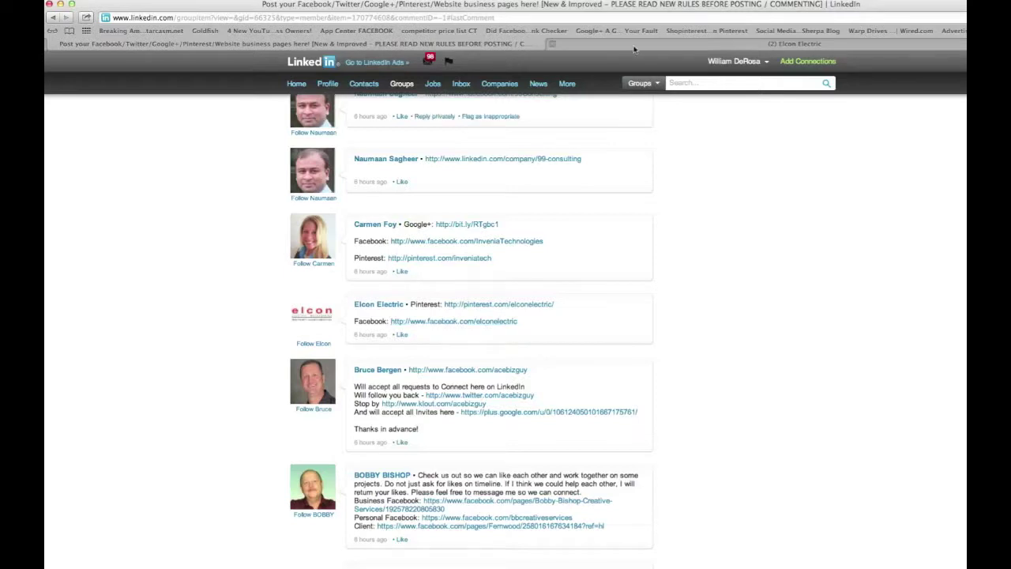
click(741, 45)
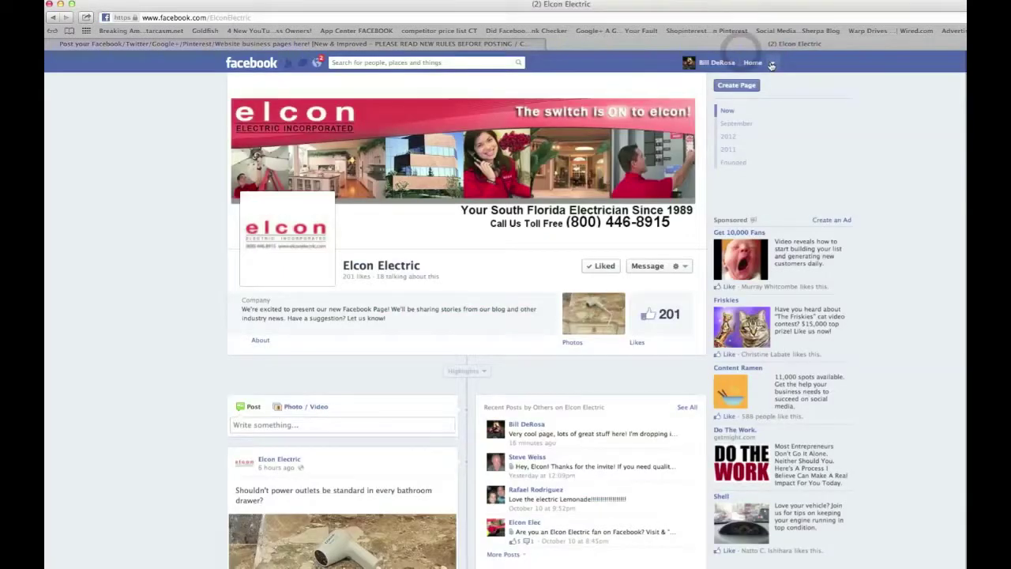
click(772, 63)
click(711, 115)
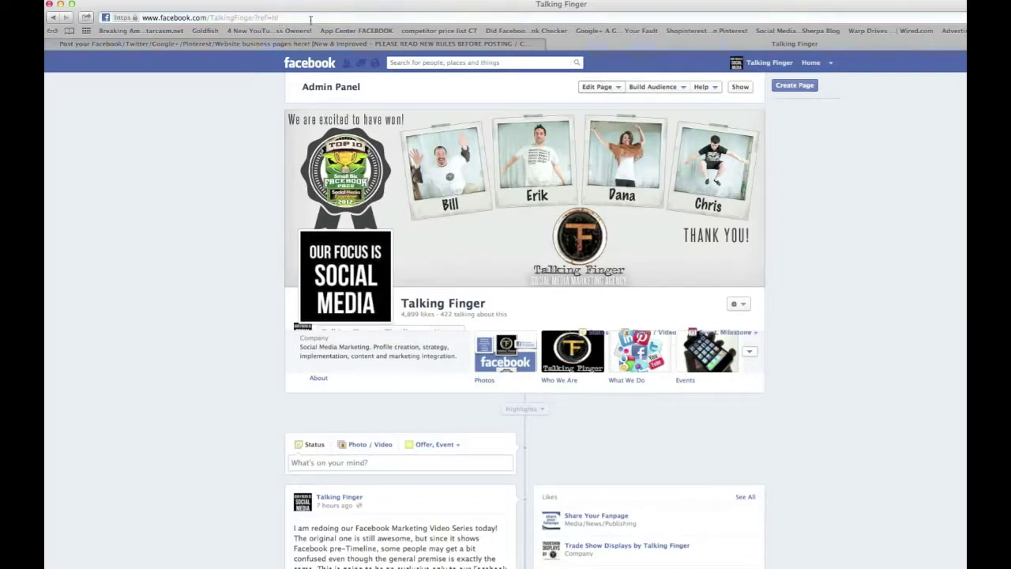
Open the Elcon Electric page from the copied address and like it as Talking Finger
click(324, 43)
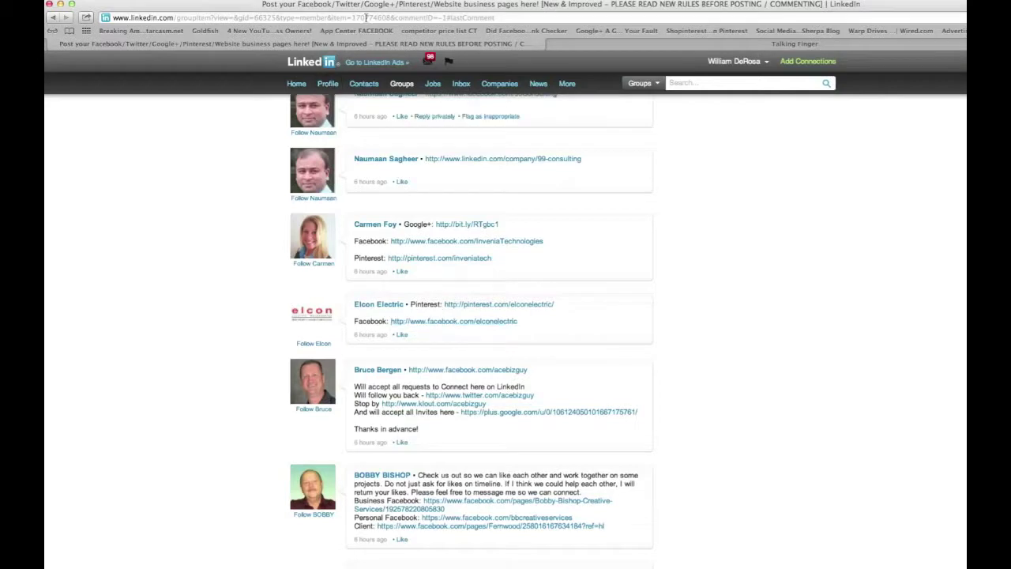
click(566, 45)
click(406, 17)
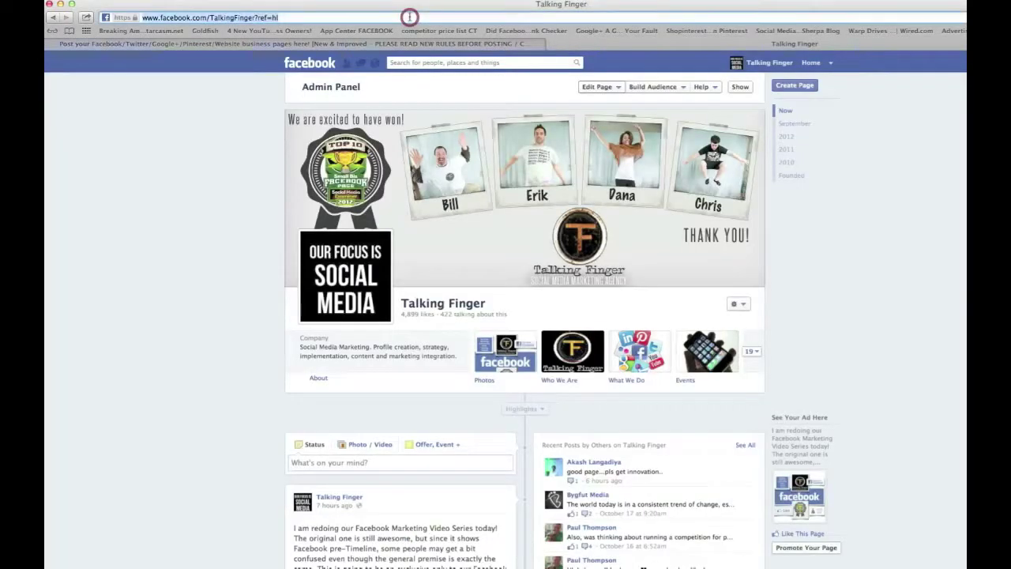
key(super+v)
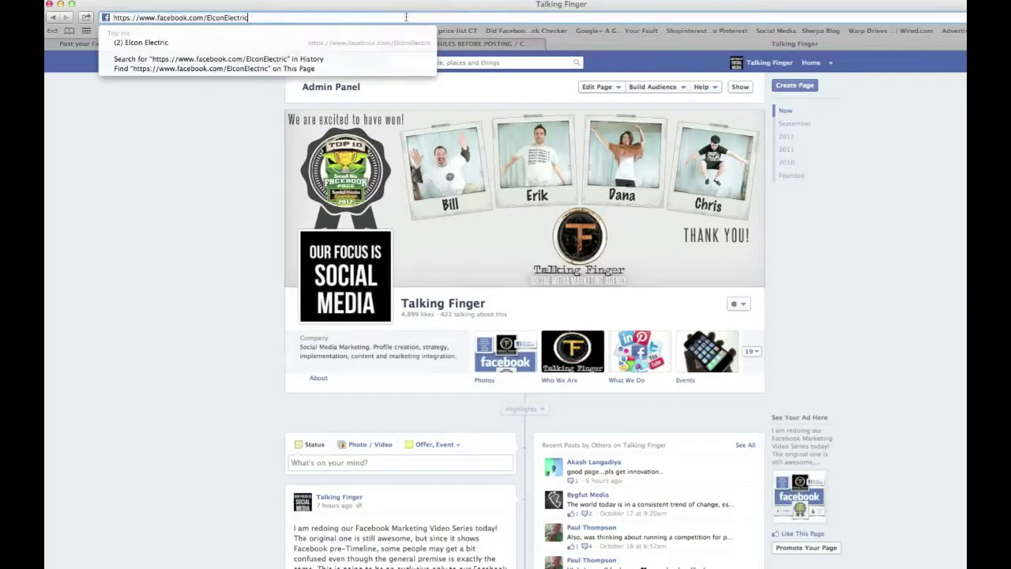
key(Return)
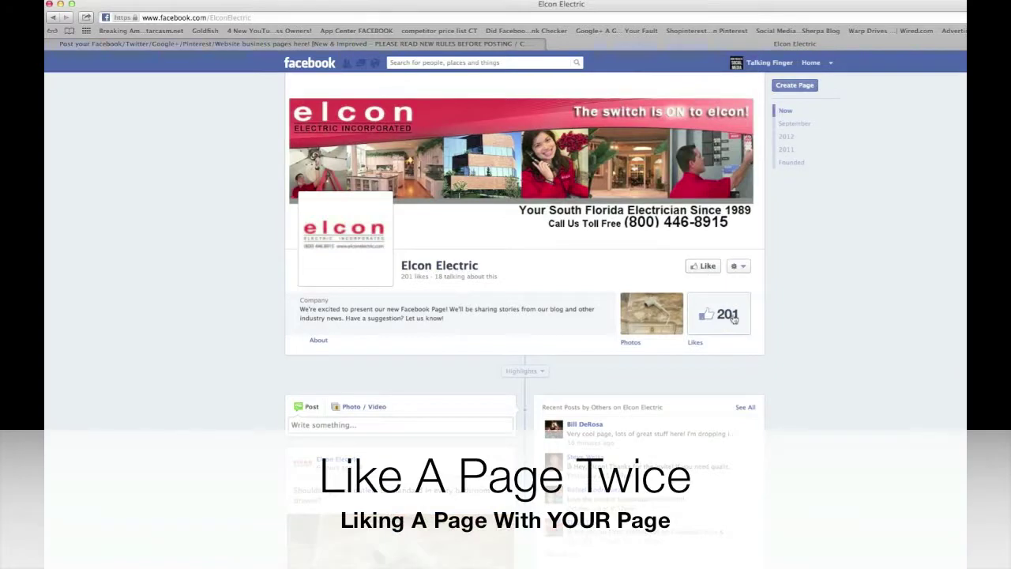
click(707, 268)
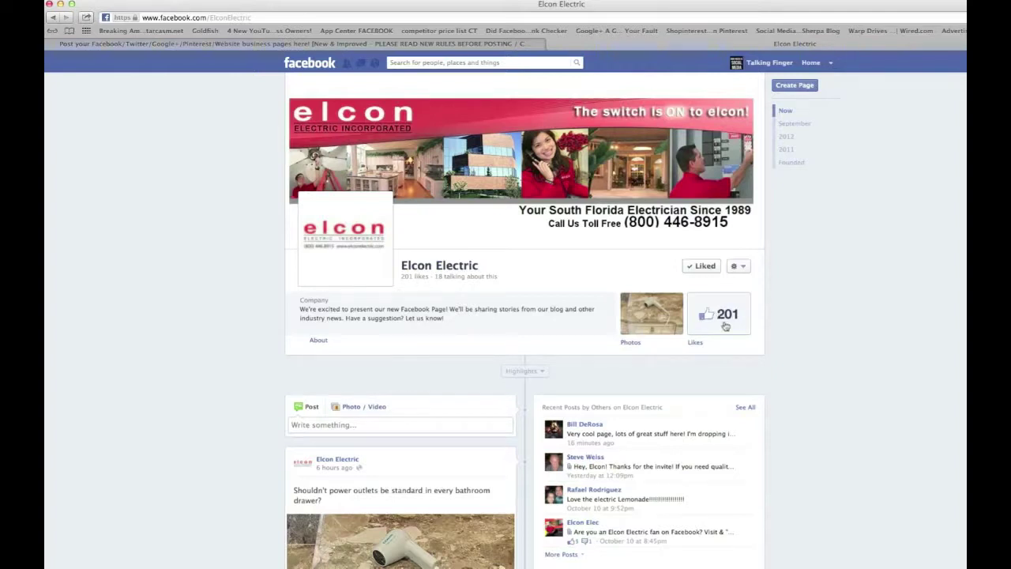
click(378, 426)
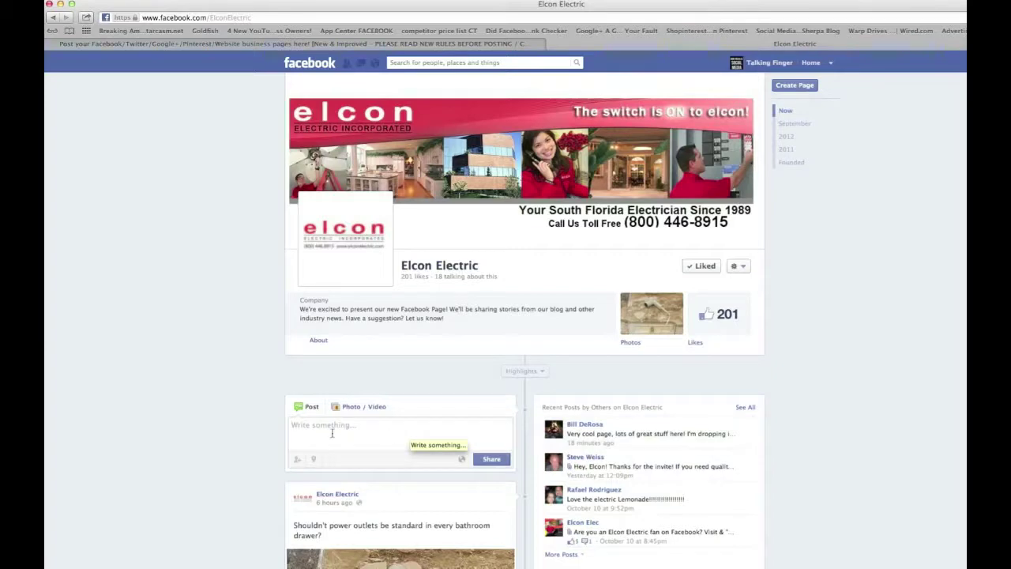
Comment "Wow, that is a really awesome tub!" as Talking Finger on Elcon Electric's dream bathroom post
scroll(850, 397, down, 5)
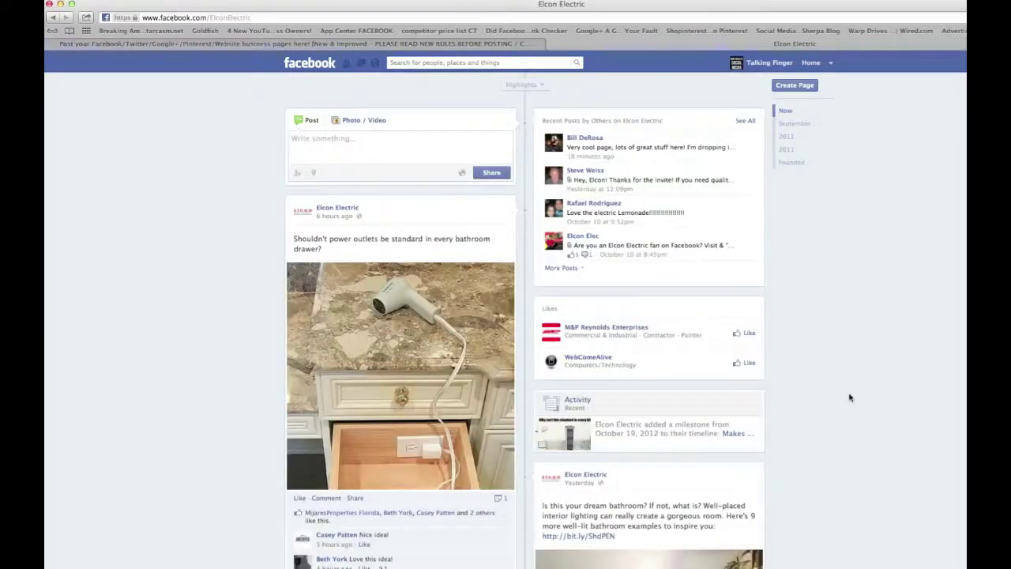
scroll(850, 397, down, 3)
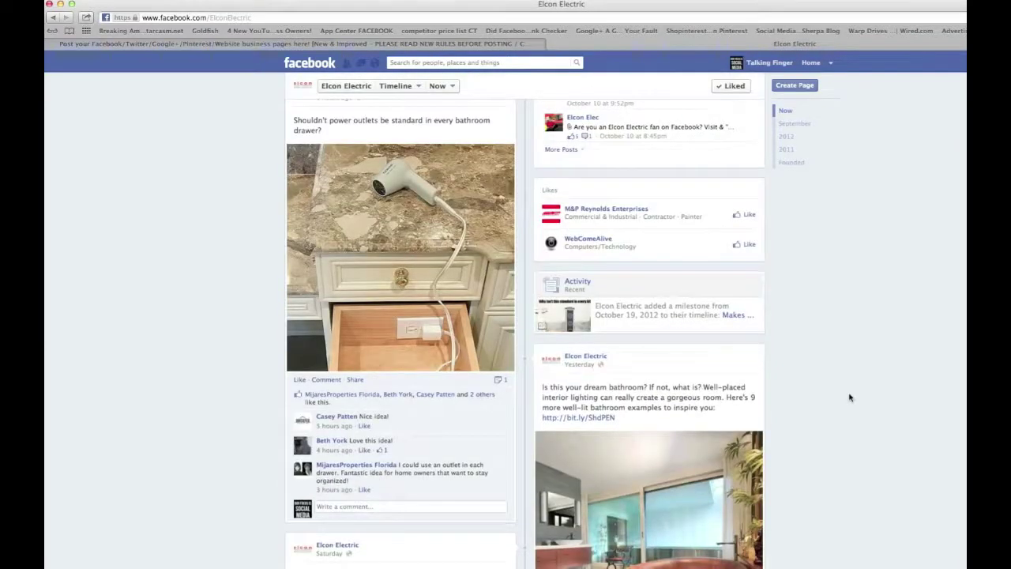
scroll(850, 398, down, 3)
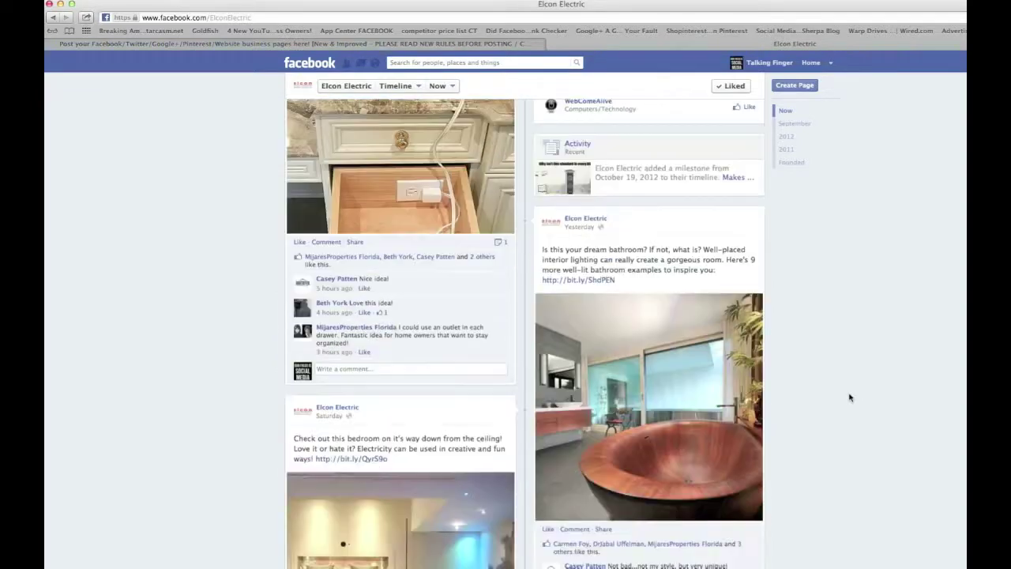
scroll(850, 397, down, 3)
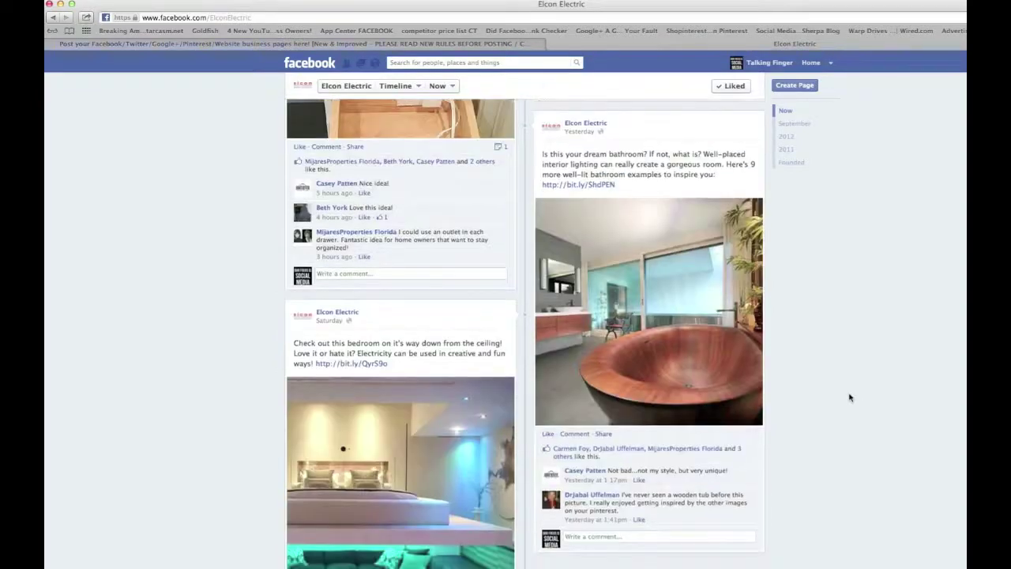
scroll(850, 397, down, 1)
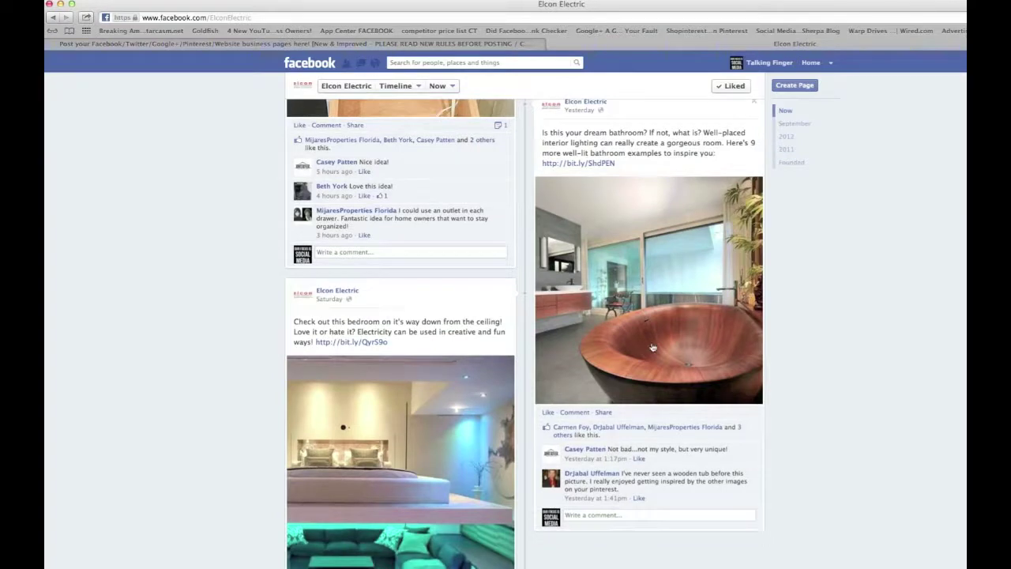
click(631, 514)
text(Wow, that is a really awesome tub!)
key(Return)
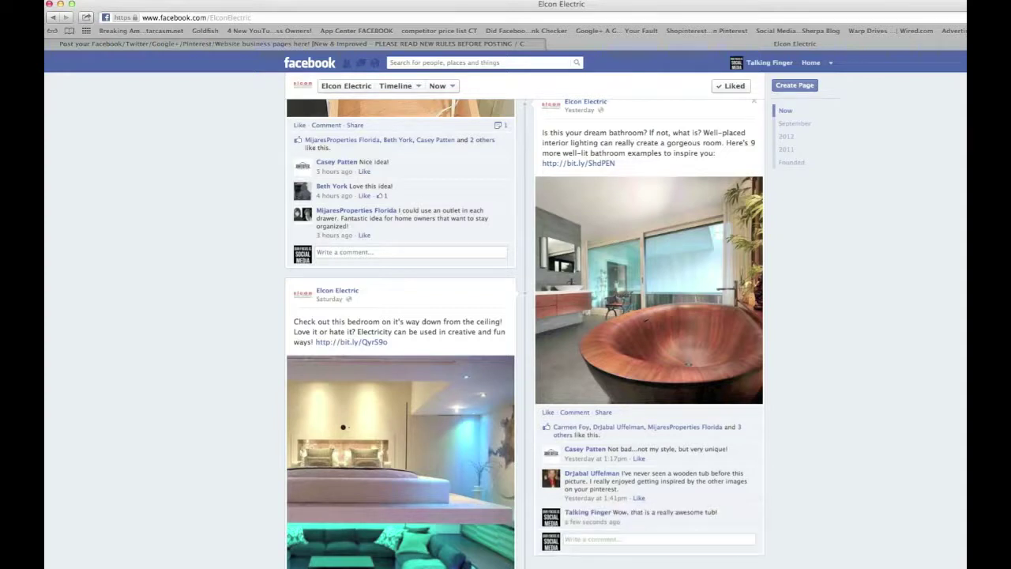